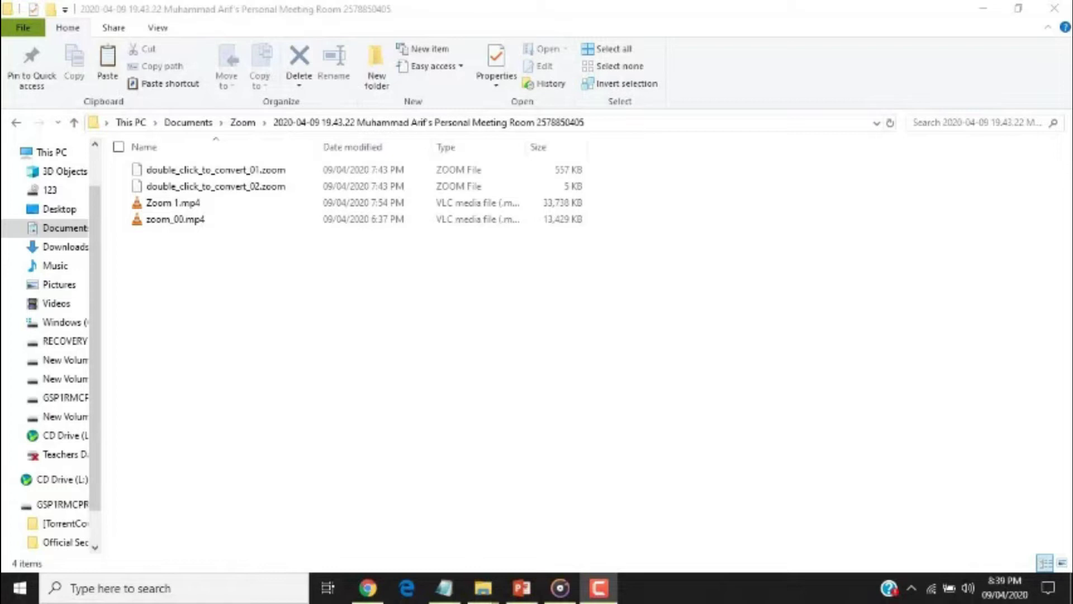
Step: Open the Photos app, dismiss its What's new and Add folders notices, and maximize its window
{"action": "left_click", "coordinate": [168, 588]}
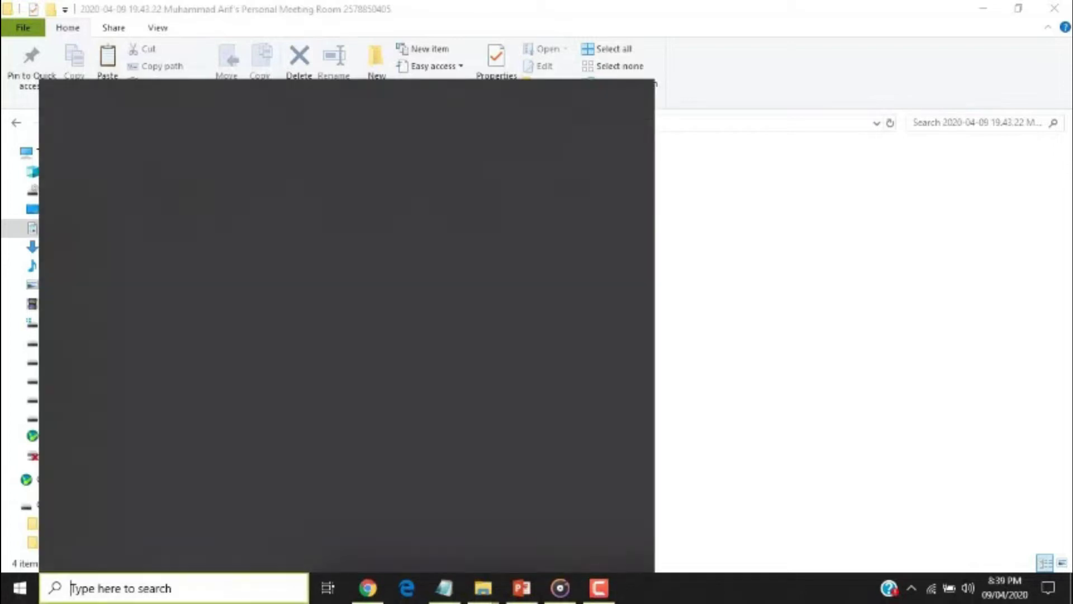
{"action": "type", "text": "photo"}
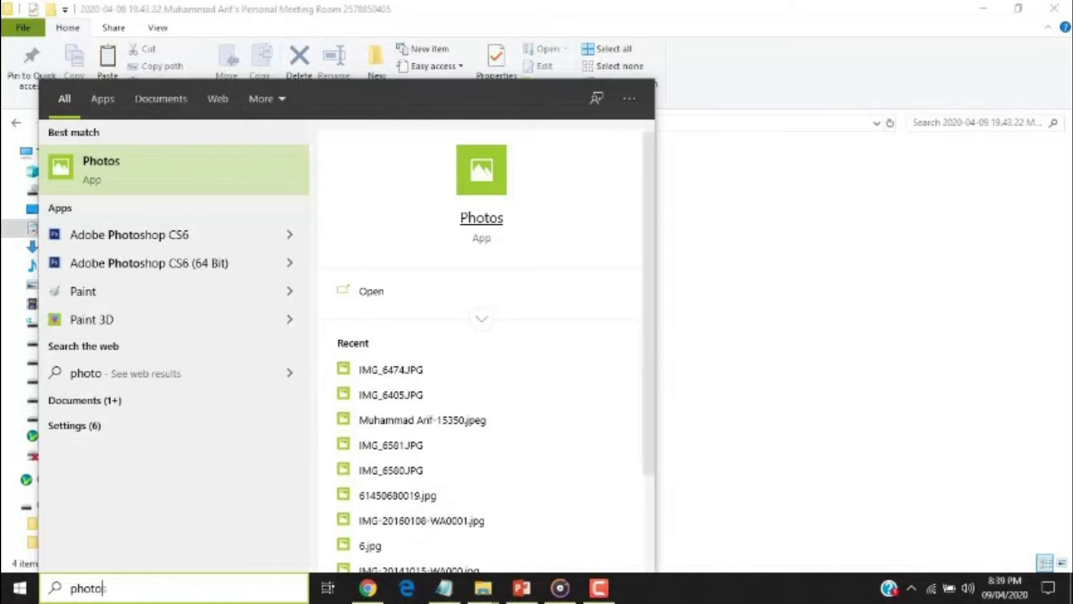
{"action": "key", "text": "Return"}
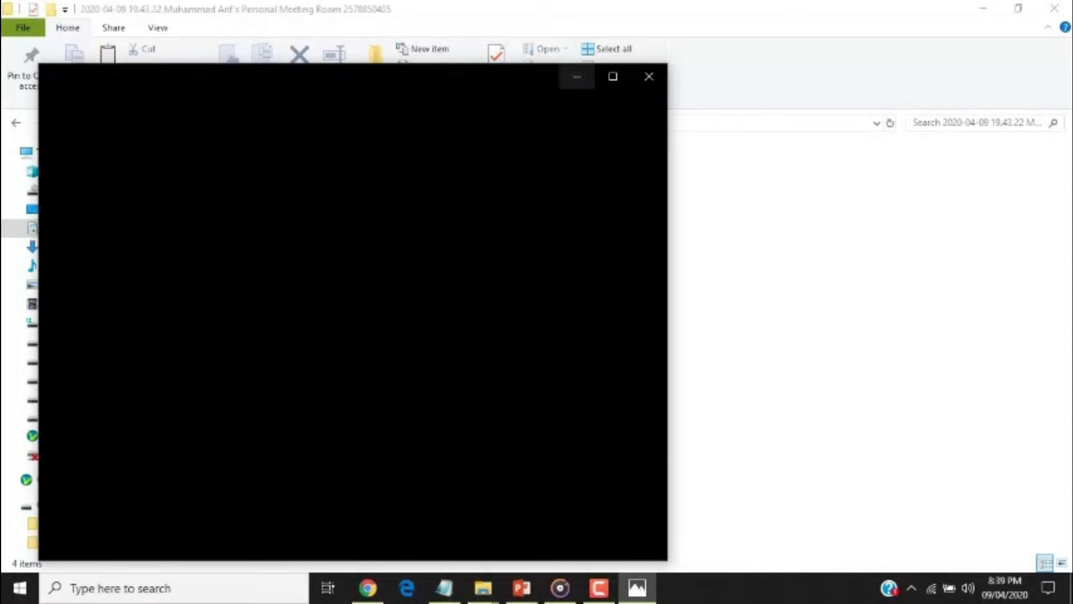
{"action": "left_click", "coordinate": [577, 76]}
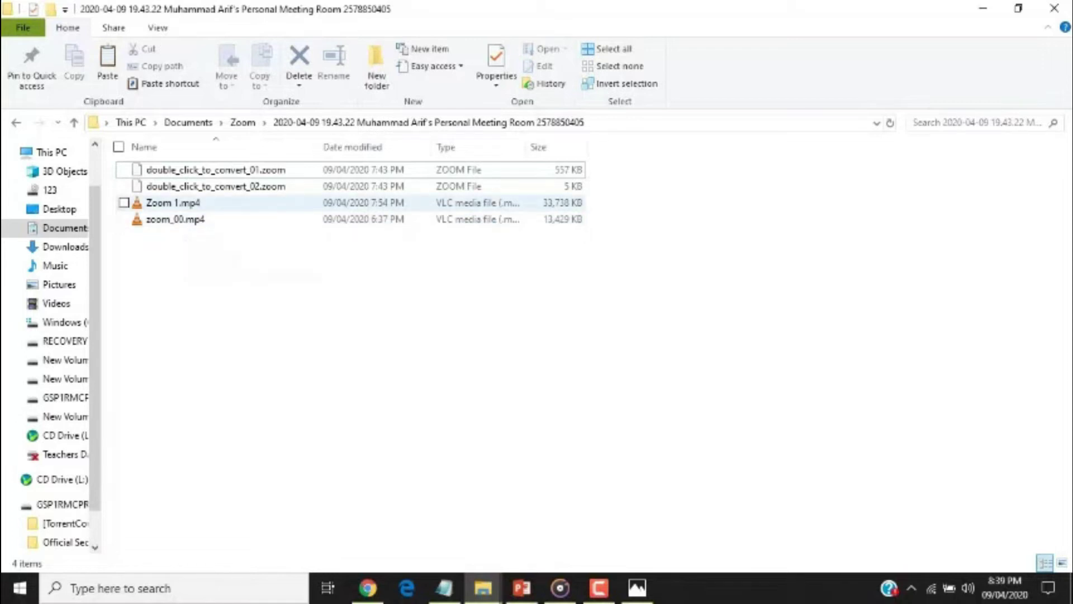
{"action": "double_click", "coordinate": [171, 203]}
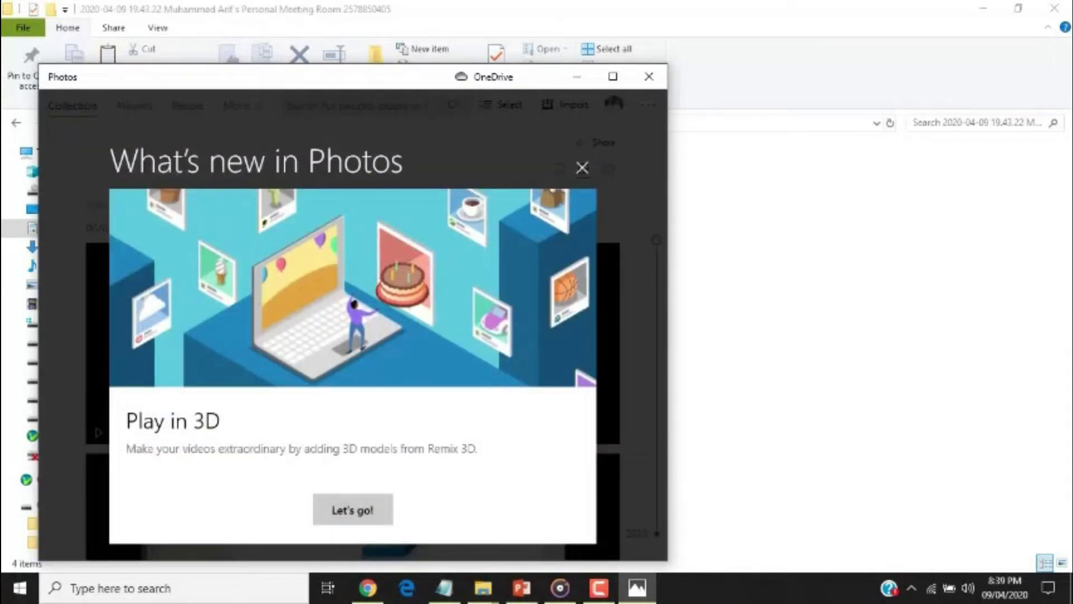
{"action": "left_click", "coordinate": [582, 168]}
{"action": "left_click", "coordinate": [613, 77]}
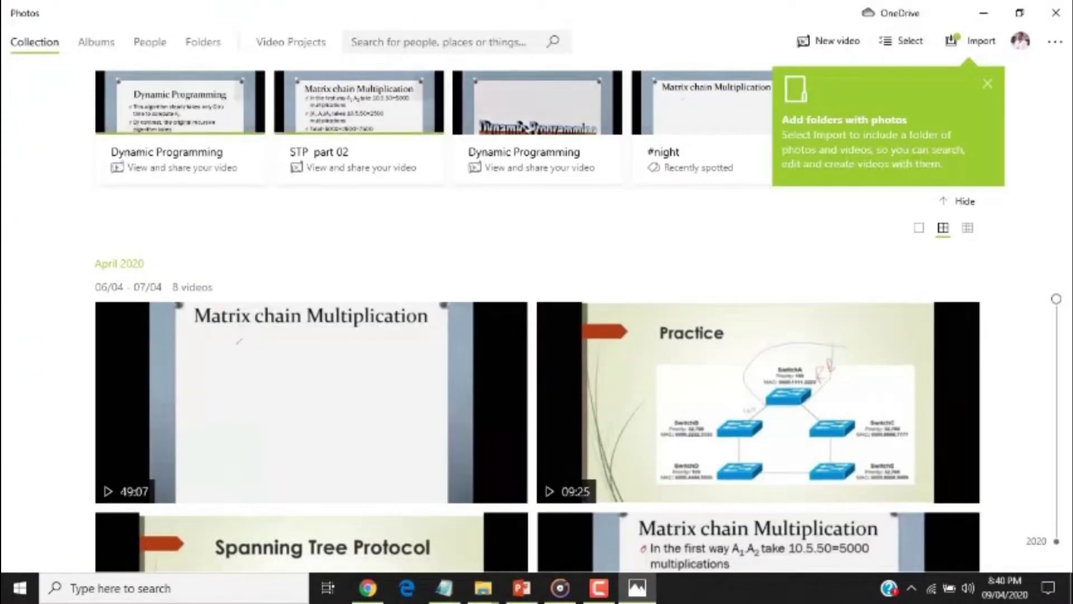
{"action": "left_click", "coordinate": [988, 83]}
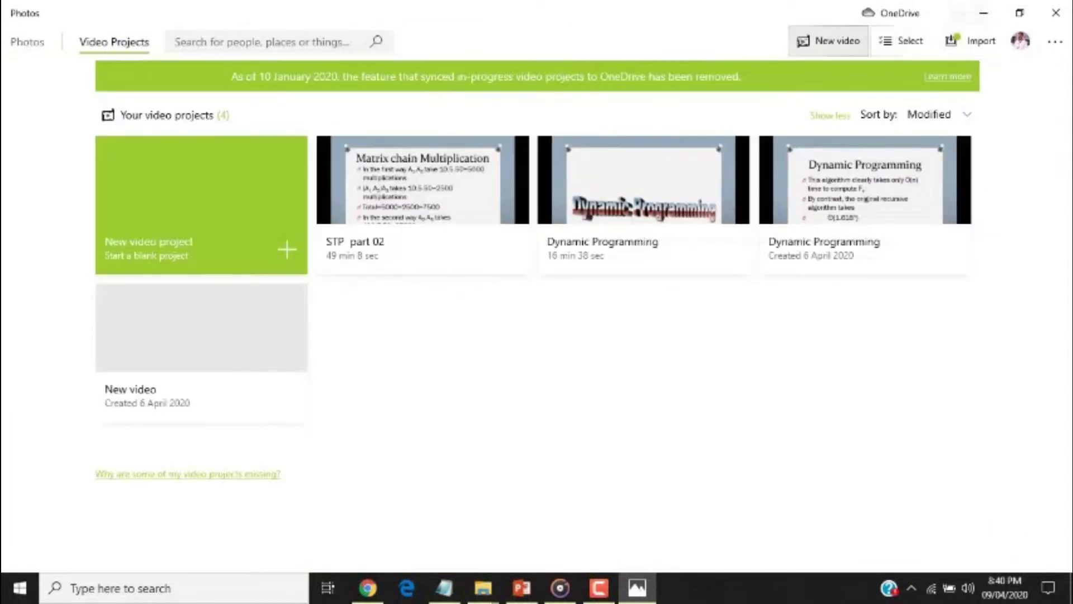
Step: Create a blank video project and name it Combine Vid
{"action": "left_click", "coordinate": [828, 41]}
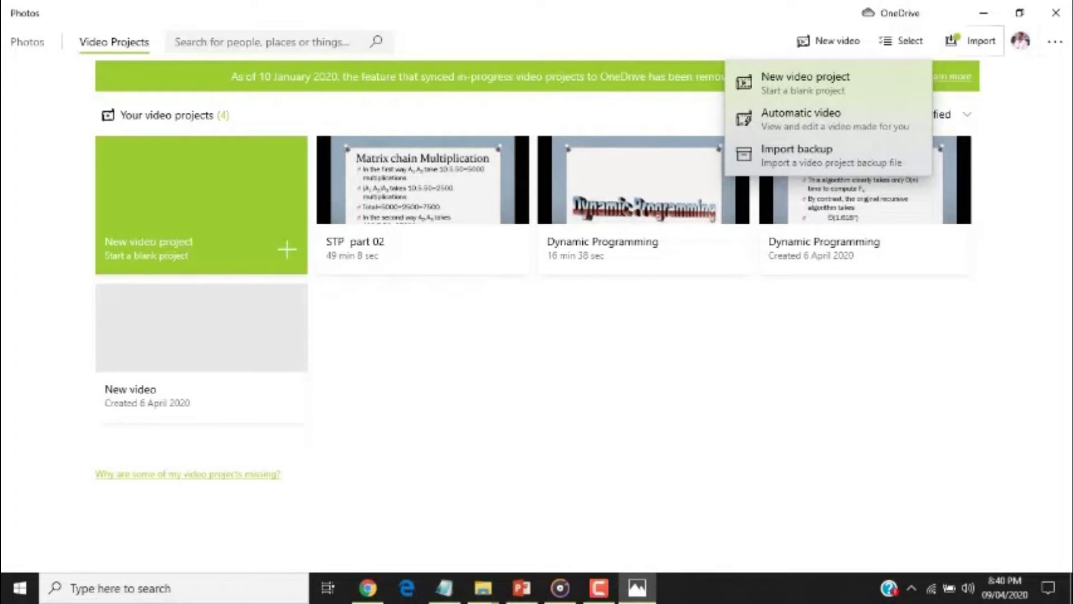
{"action": "left_click", "coordinate": [599, 587]}
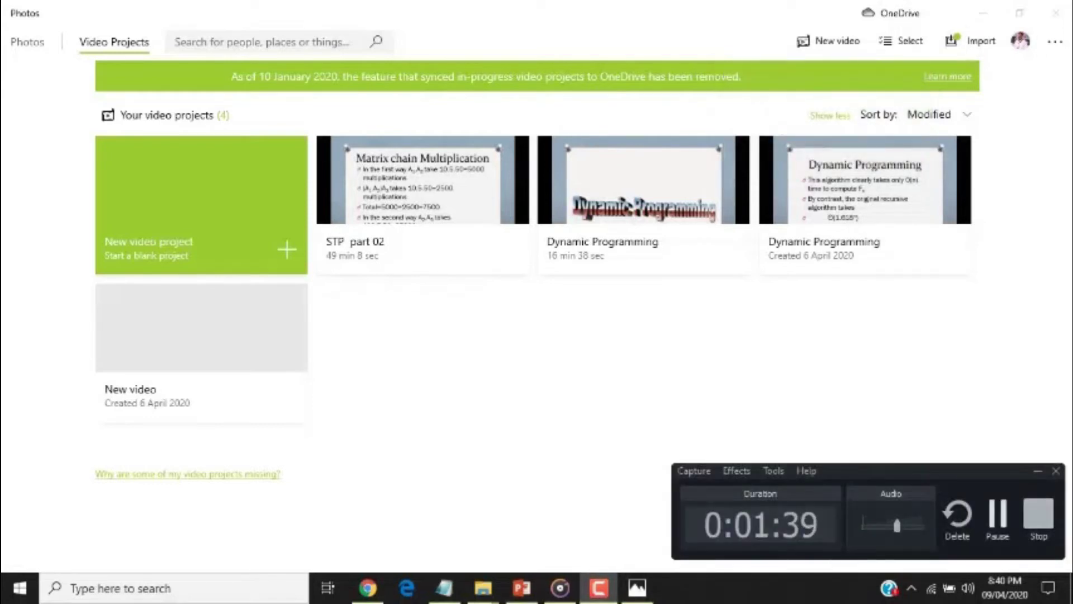
{"action": "key", "text": "alt+Tab"}
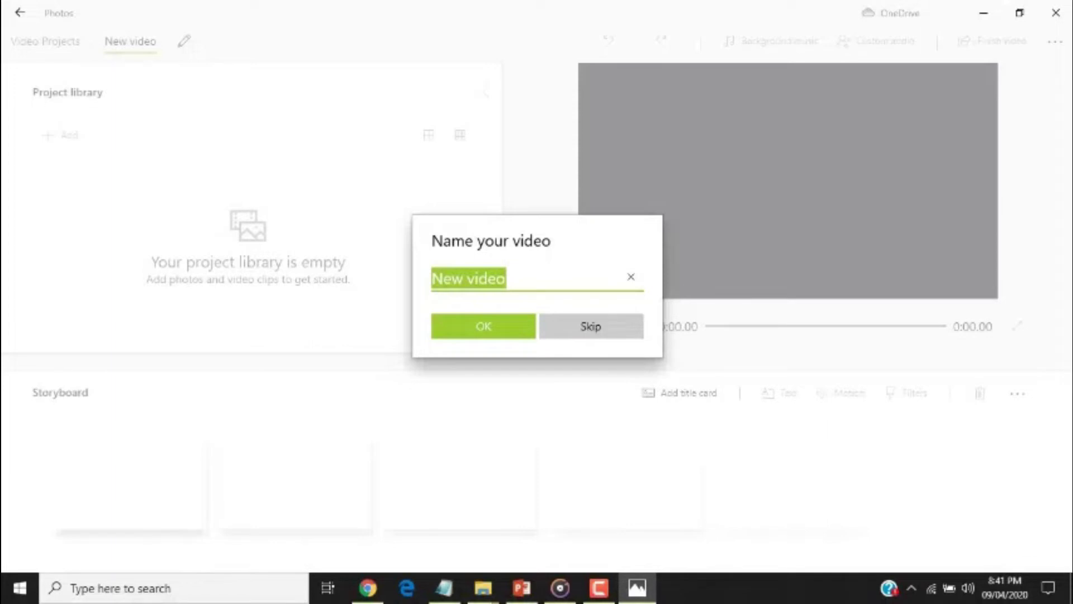
{"action": "left_click", "coordinate": [484, 587]}
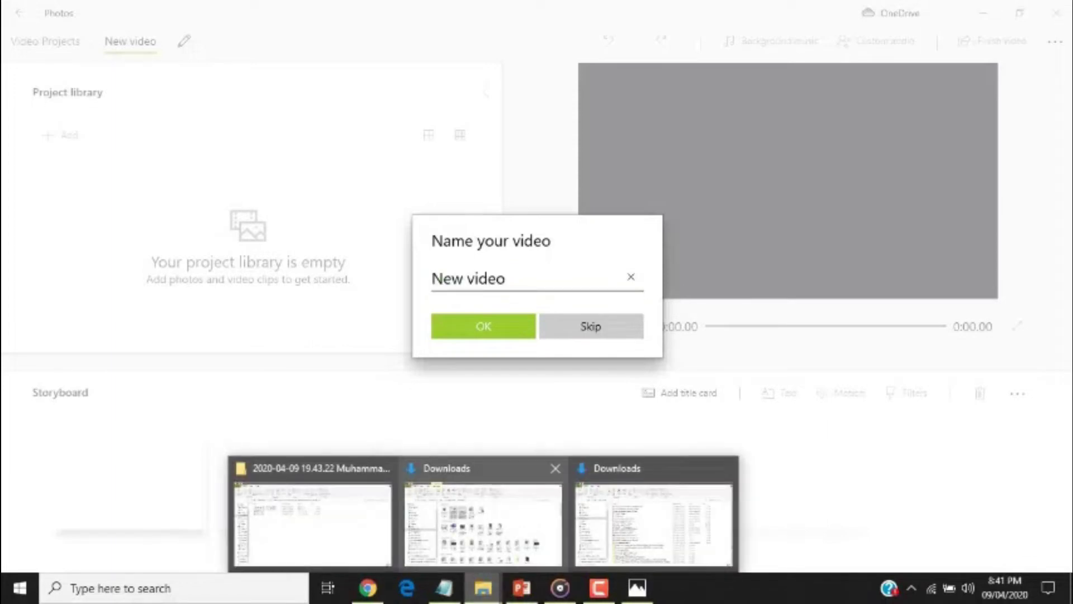
{"action": "left_click", "coordinate": [313, 525]}
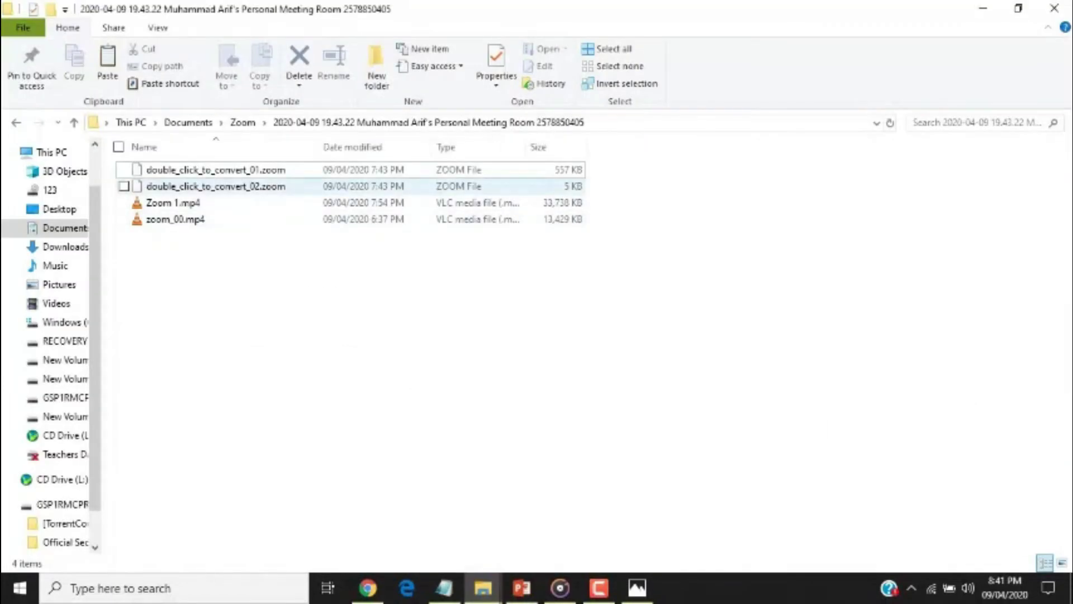
{"action": "left_click", "coordinate": [637, 587]}
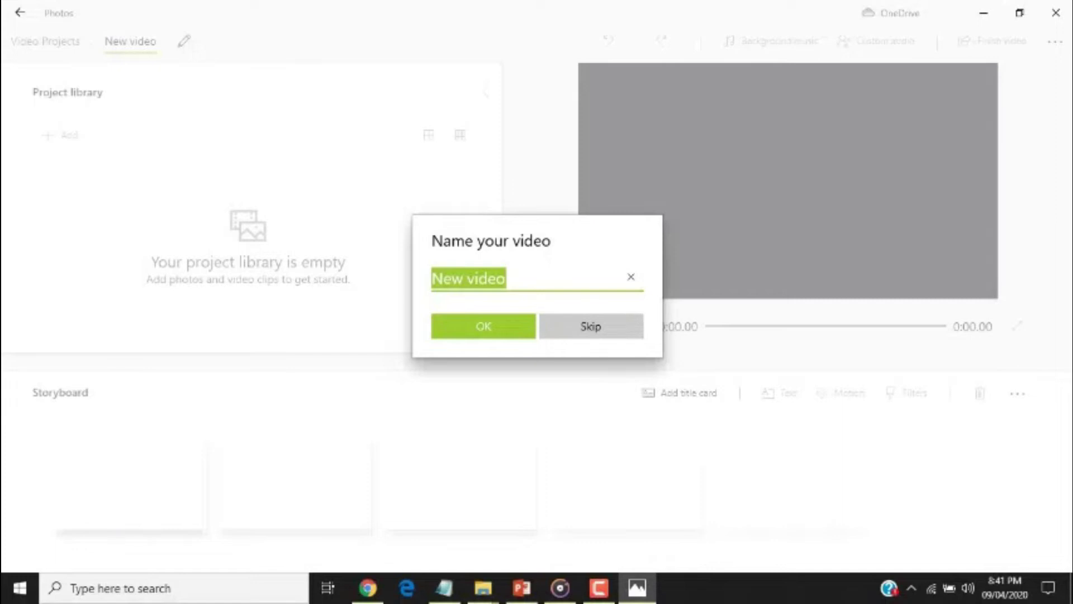
{"action": "type", "text": "Combine"}
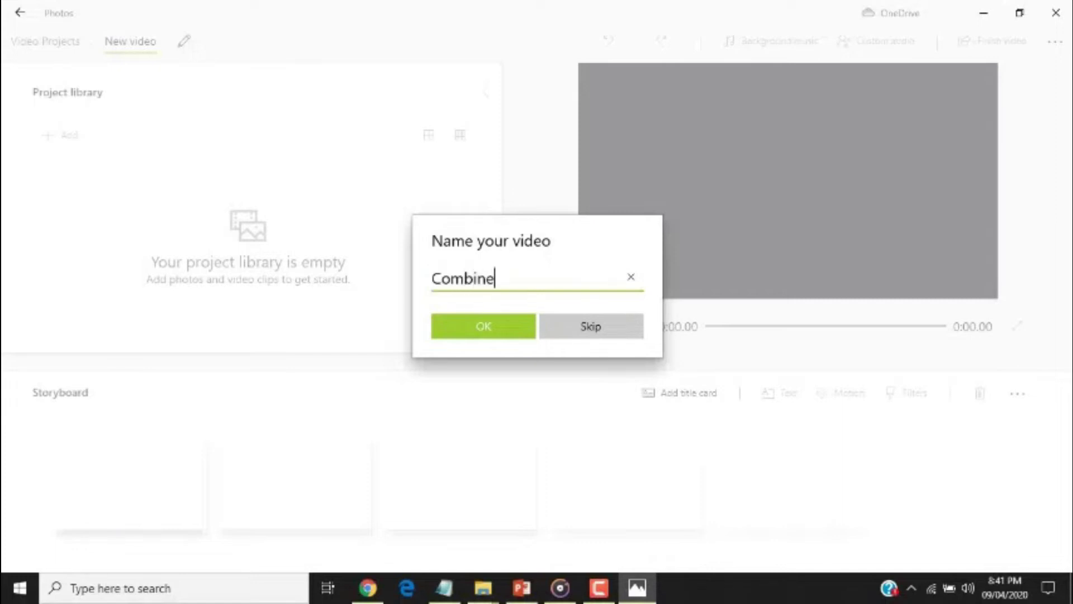
{"action": "type", "text": " Vid"}
{"action": "key", "text": "Return"}
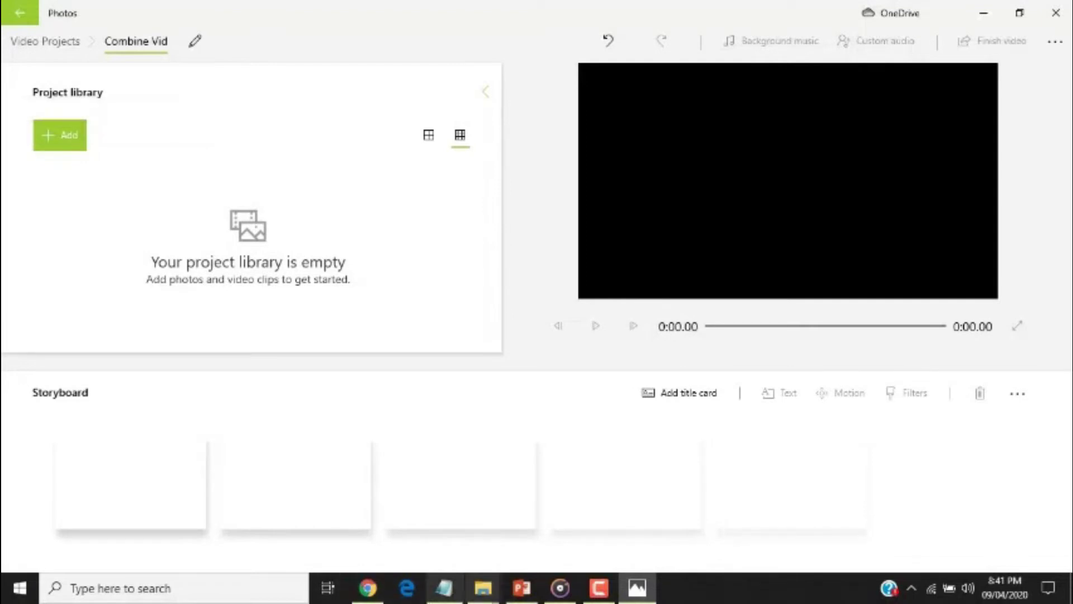
Step: Add Zoom 1.mp4 and zoom_00.mp4 from the Zoom recording folder in File Explorer to the Photos project library
{"action": "left_click", "coordinate": [483, 587]}
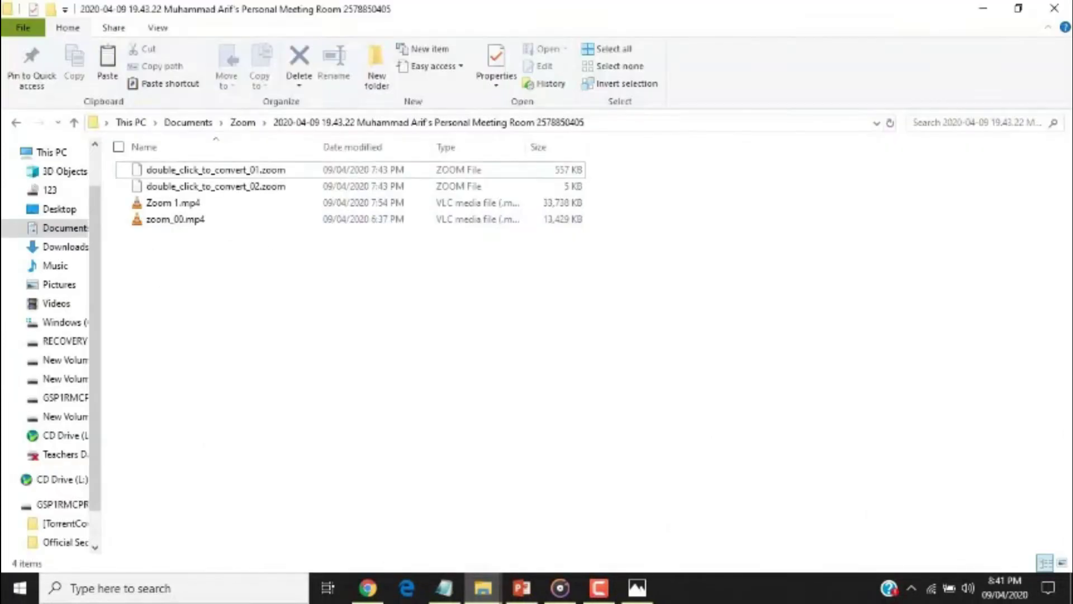
{"action": "left_click", "coordinate": [313, 523]}
{"action": "left_click", "coordinate": [168, 203]}
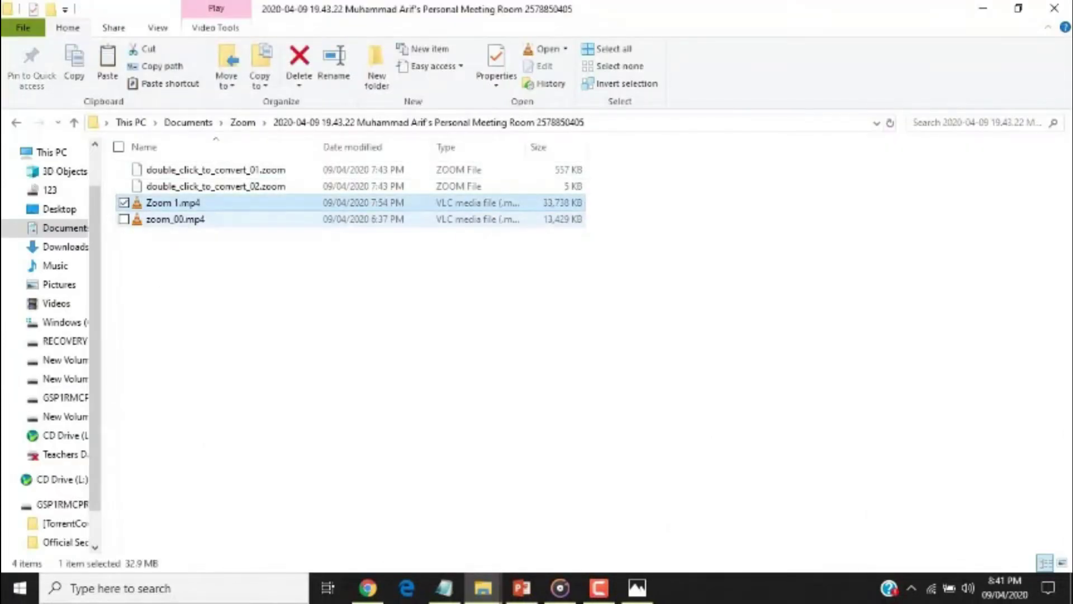
{"action": "left_click", "coordinate": [175, 219], "text": "shift"}
{"action": "left_click_drag", "start_coordinate": [175, 217], "coordinate": [238, 219]}
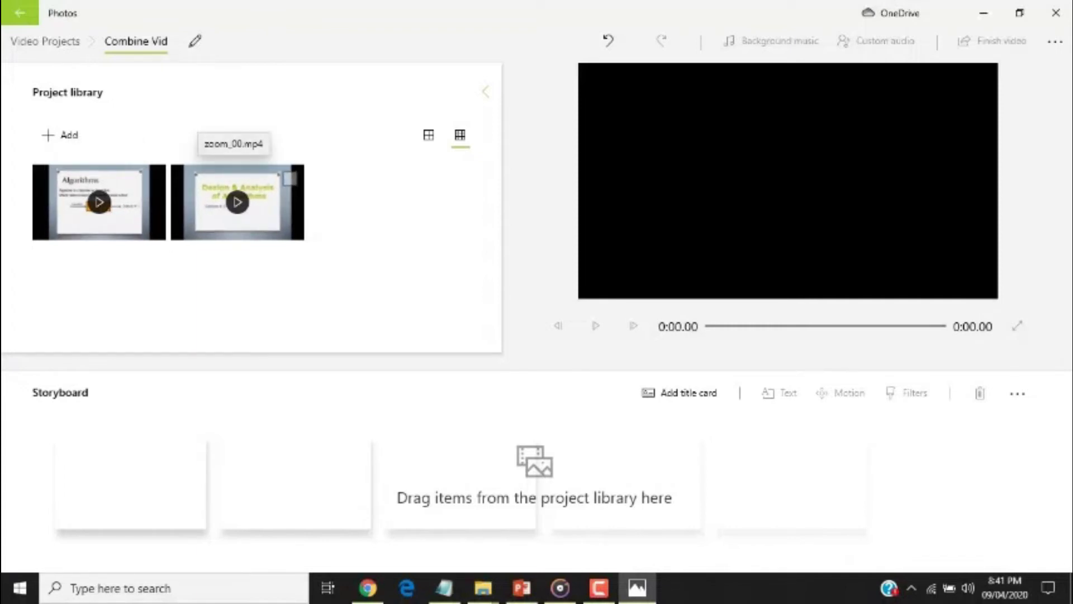
Step: Place zoom_00.mp4 first and Zoom 1.mp4 second on the storyboard, and select the first clip
{"action": "left_click_drag", "start_coordinate": [238, 184], "coordinate": [134, 483]}
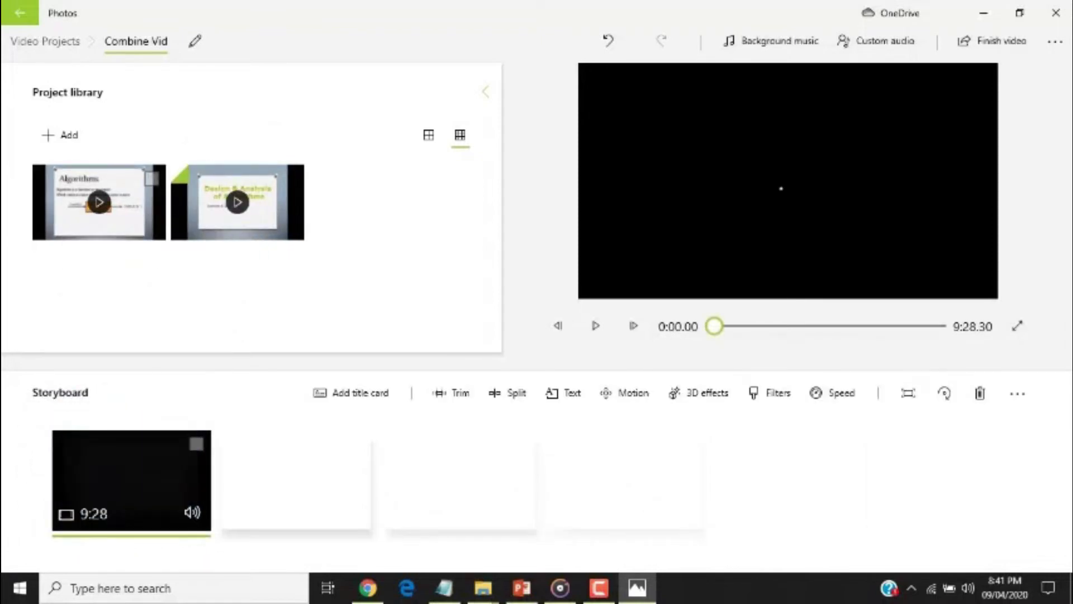
{"action": "left_click_drag", "start_coordinate": [107, 190], "coordinate": [291, 473]}
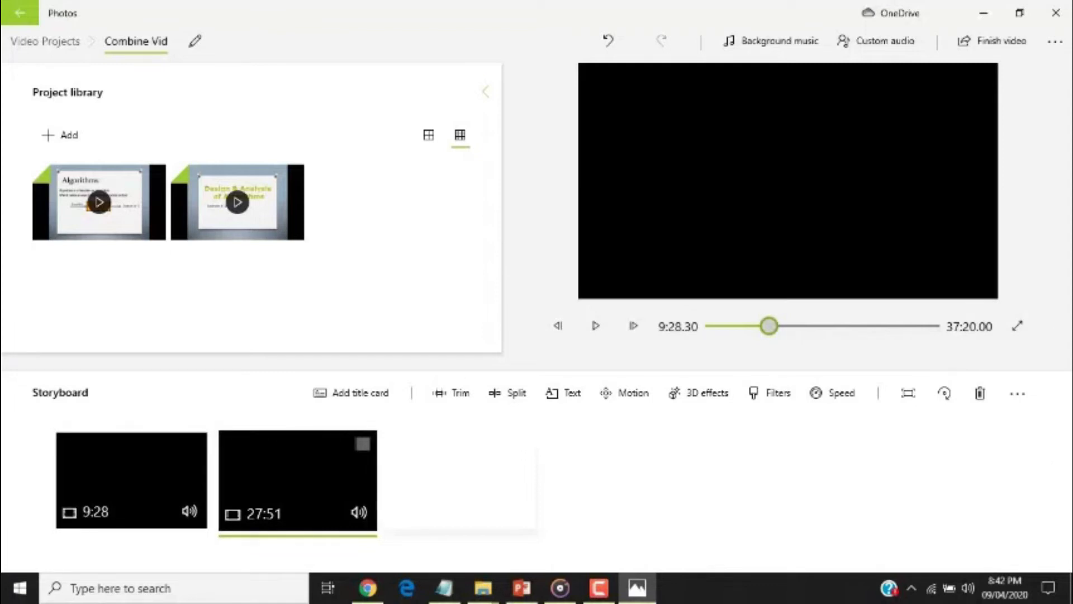
{"action": "left_click", "coordinate": [131, 480]}
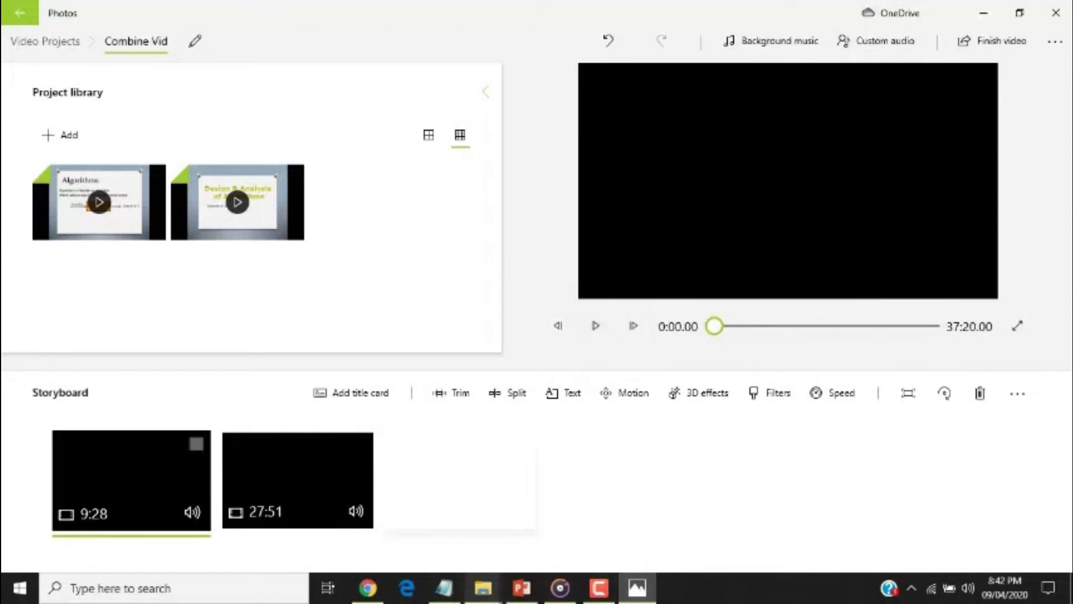
Step: Play zoom_00.mp4 from the Zoom recording folder in VLC media player and skip ahead to its last seconds
{"action": "mouse_move", "coordinate": [483, 588]}
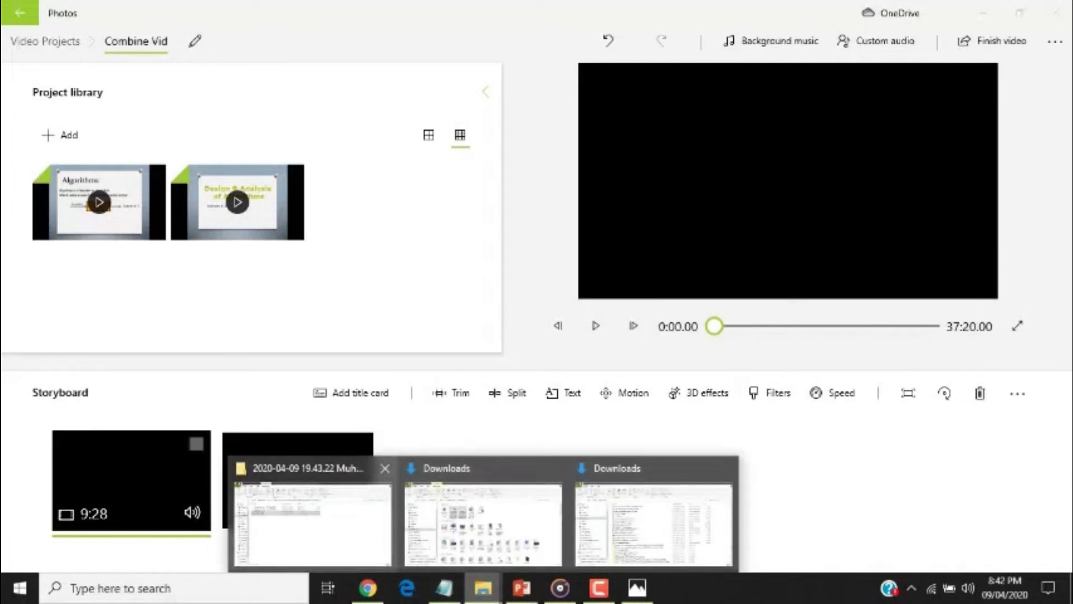
{"action": "left_click", "coordinate": [312, 515]}
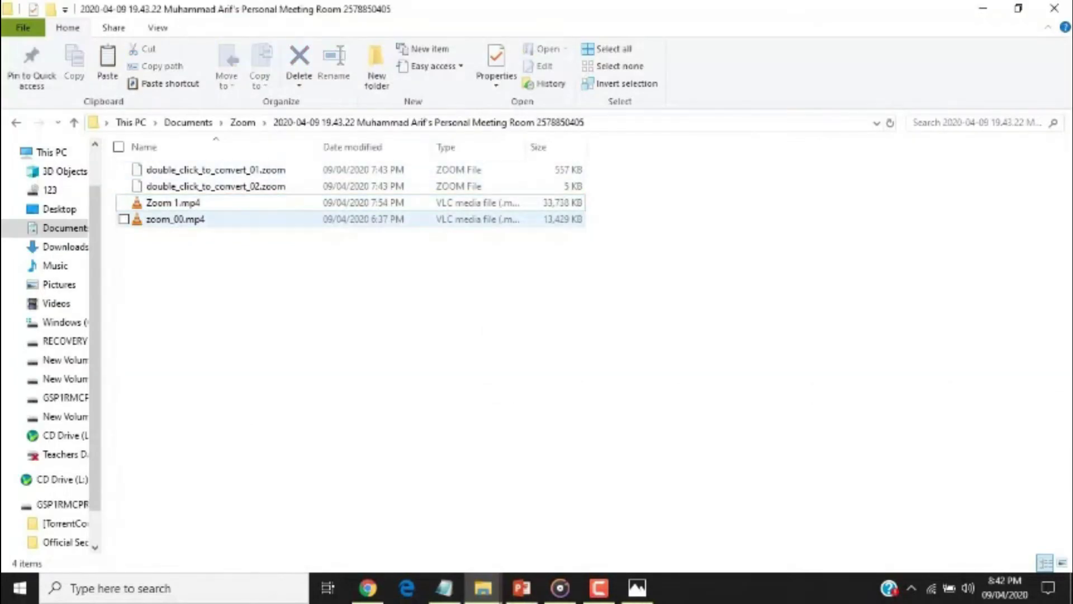
{"action": "double_click", "coordinate": [174, 219]}
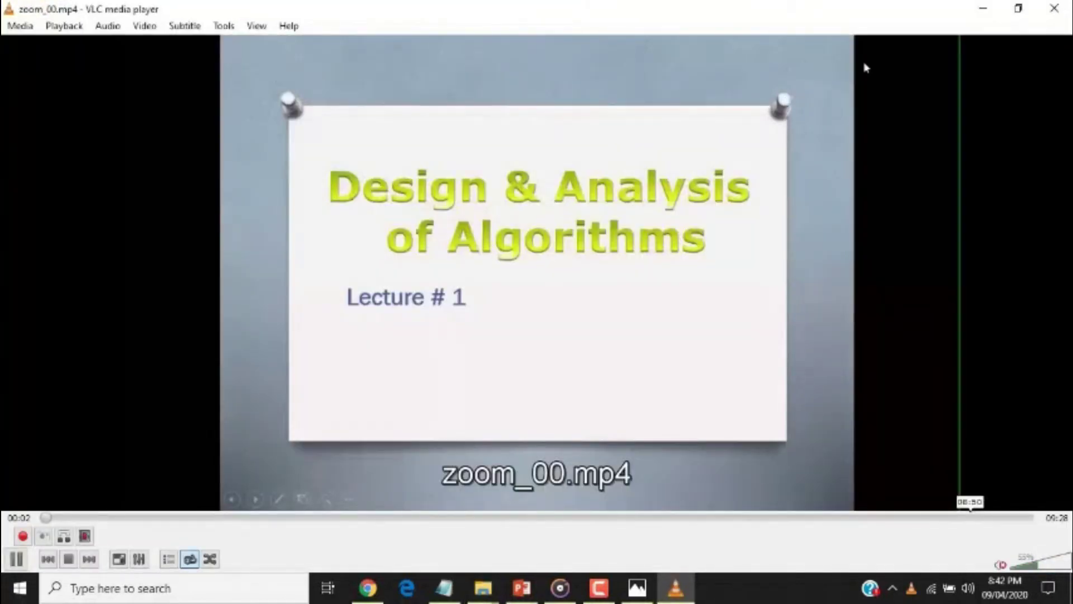
{"action": "left_click", "coordinate": [973, 518]}
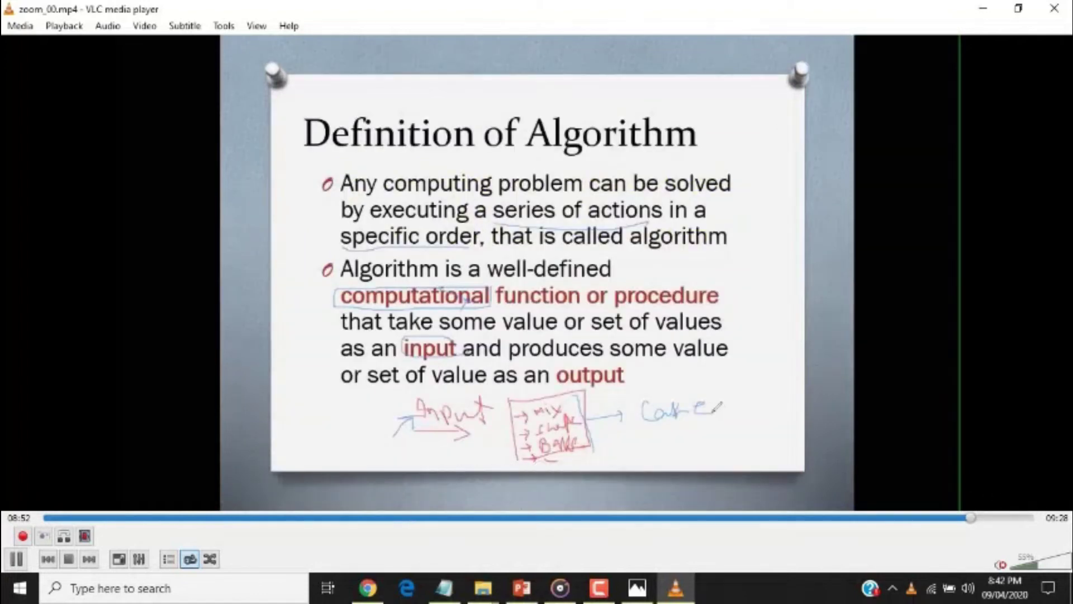
{"action": "left_click", "coordinate": [1015, 517]}
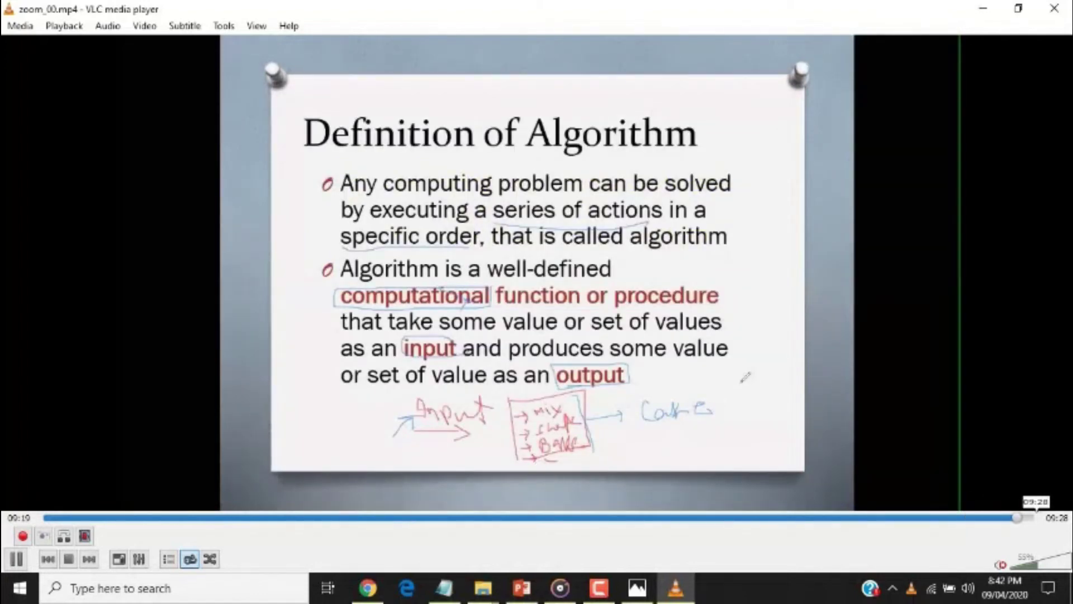
{"action": "left_click", "coordinate": [1025, 517]}
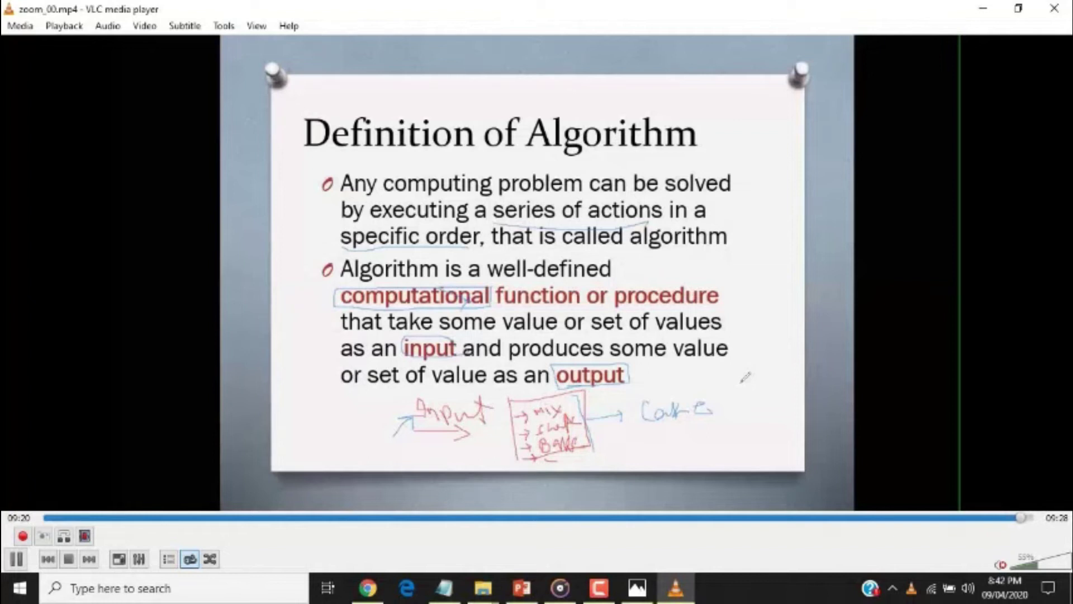